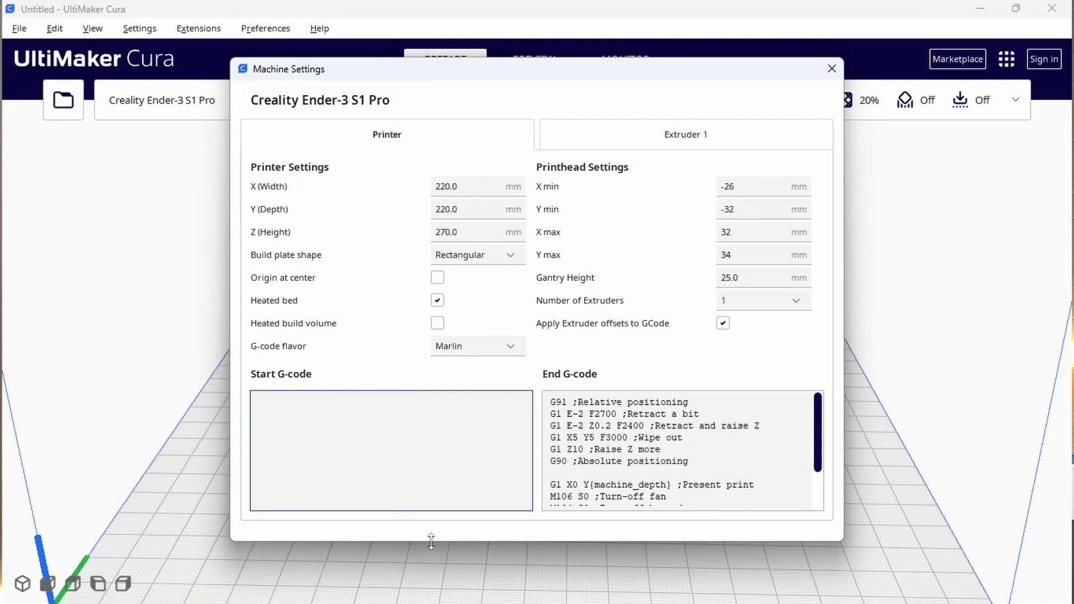
- Replace Cura's Start G-code with START_PRINT and its End G-code with END_PRINT
type("START_PRINT")
left_click_drag(550, 402, 709, 538)
key("Delete")
type("END_PRINT]")
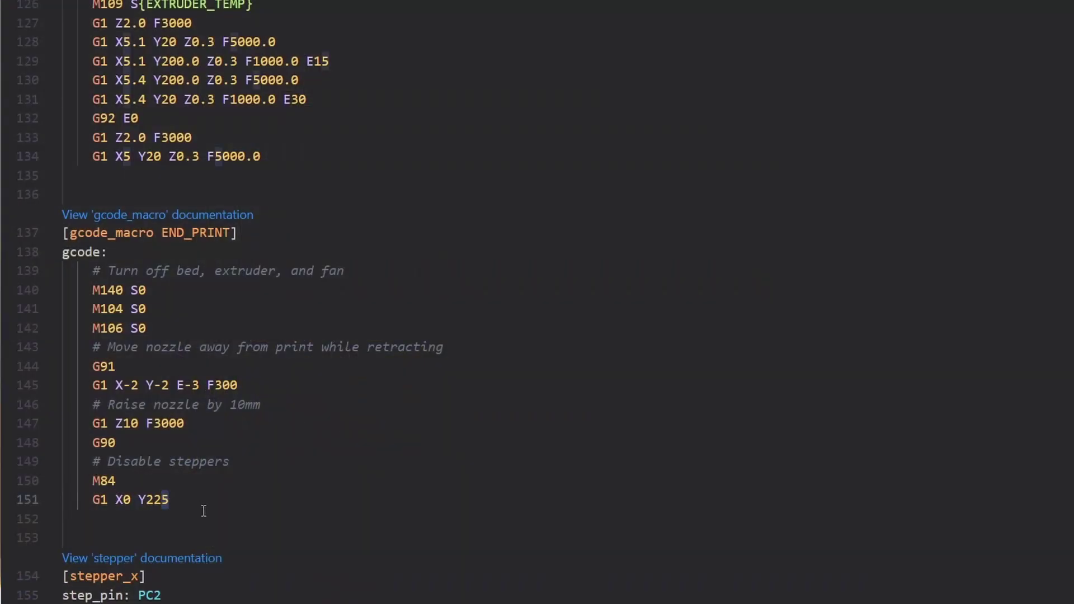
- Change the END_PRINT park move on line 151 from G1 X0 Y225 to G1 X0 Y220
key("BackSpace")
type("00,")
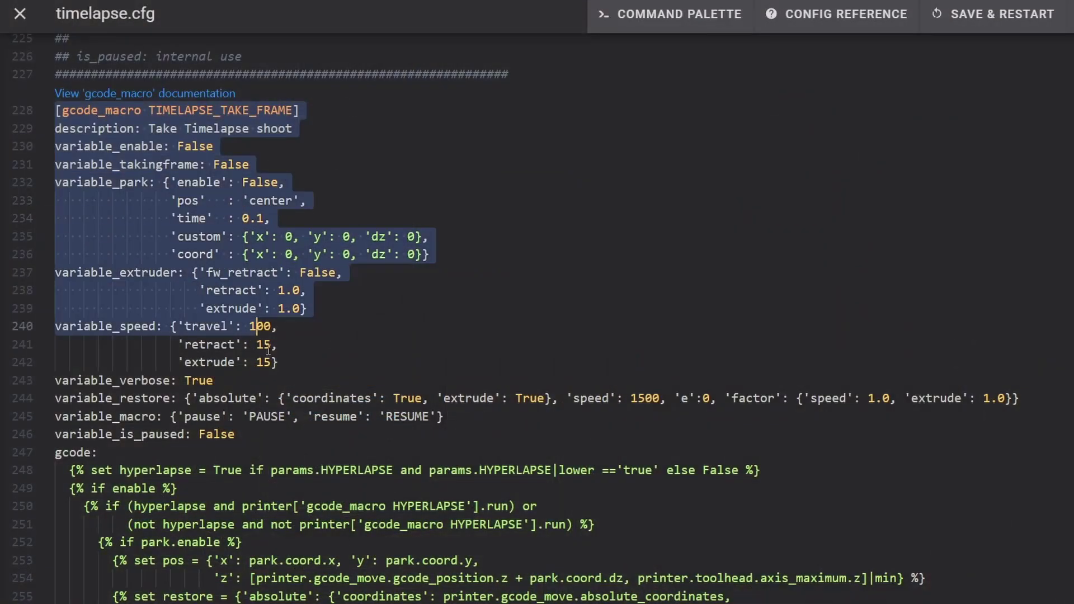
- Select the whole TIMELAPSE_TAKE_FRAME macro block in timelapse.cfg
key("shift+Down")
key("shift+Down")
key("shift+Down")
key("shift+Down")
key("shift+Down")
key("shift+Down")
key("shift+Down")
key("shift+Down")
key("shift+Down")
key("shift+Down")
key("shift+Down")
key("shift+Down")
key("shift+Down")
key("shift+Down")
key("shift+Down")
key("shift+Down")
key("shift+Down")
key("shift+Down")
key("shift+Down")
key("shift+Down")
key("shift+Down")
key("shift+Down")
key("shift+Down")
key("shift+Down")
key("shift+Down")
key("shift+Down")
key("shift+Down")
key("shift+Down")
key("shift+Down")
key("shift+Down")
key("shift+Down")
key("shift+Down")
key("shift+Down")
key("shift+Down")
key("shift+Down")
key("shift+Down")
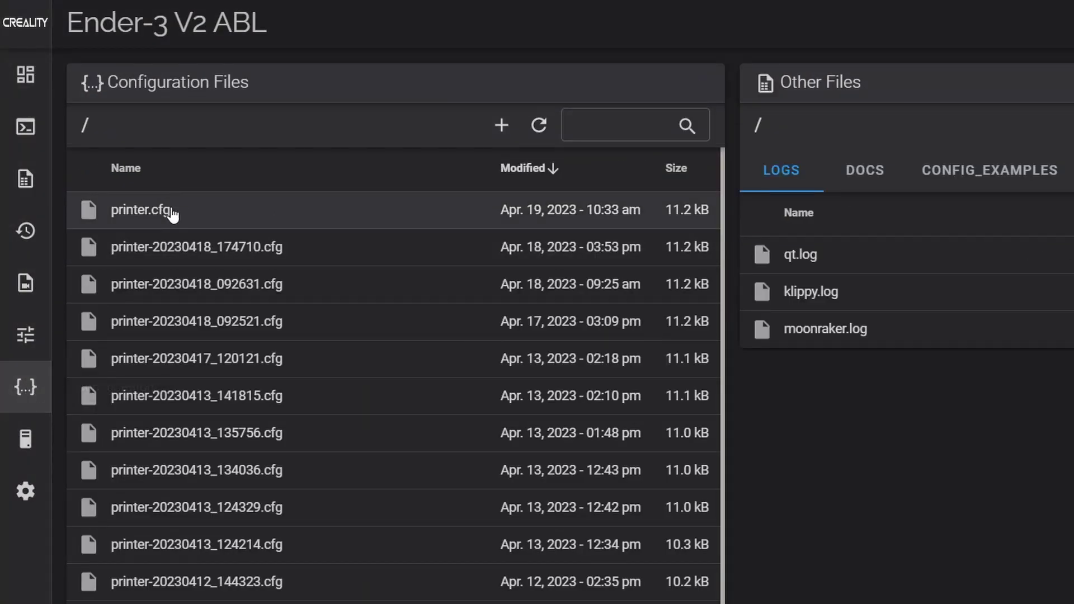
- View printer.cfg, then upload the MACRO file into the printer's configuration files
left_click(172, 214)
scroll(901, 249, "down", 15)
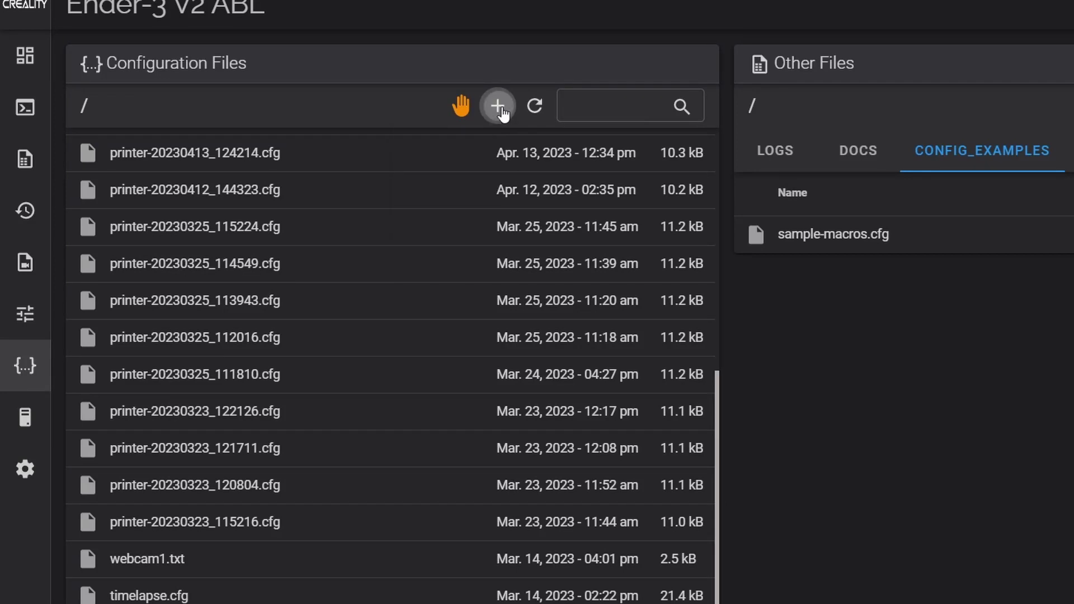
left_click(498, 106)
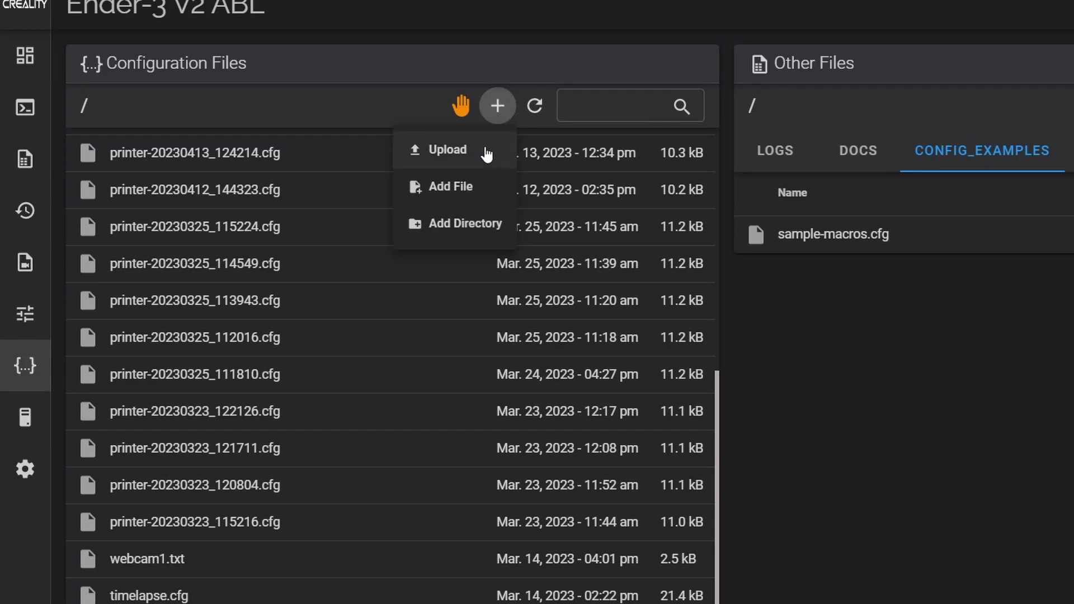
left_click(442, 149)
double_click(217, 58)
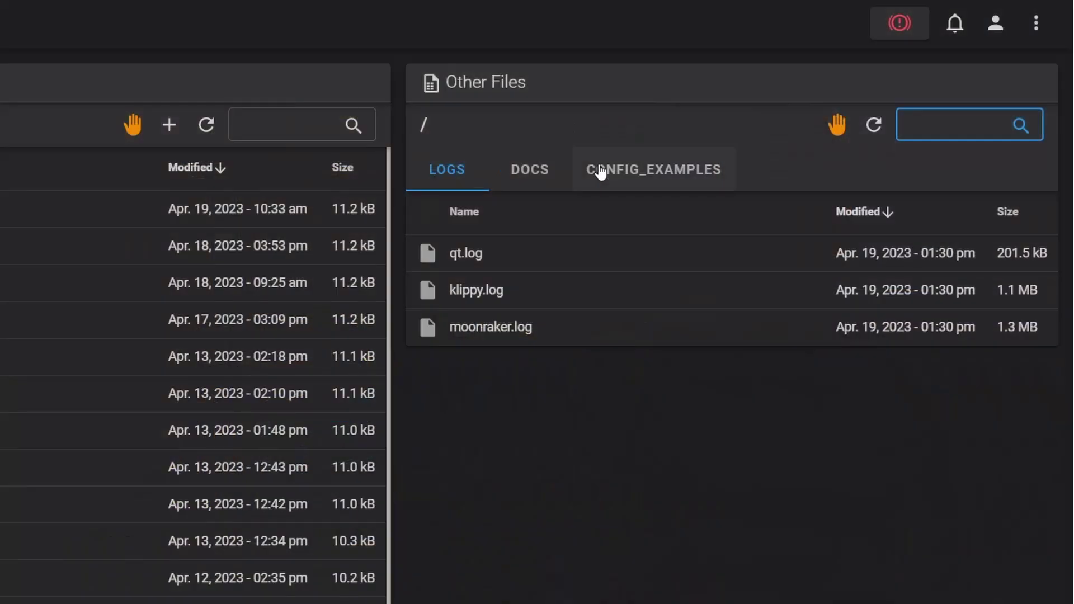
- Find sample-macros.cfg in Config Examples by searching 'mac' and select its START_PRINT and END_PRINT code
left_click(599, 171)
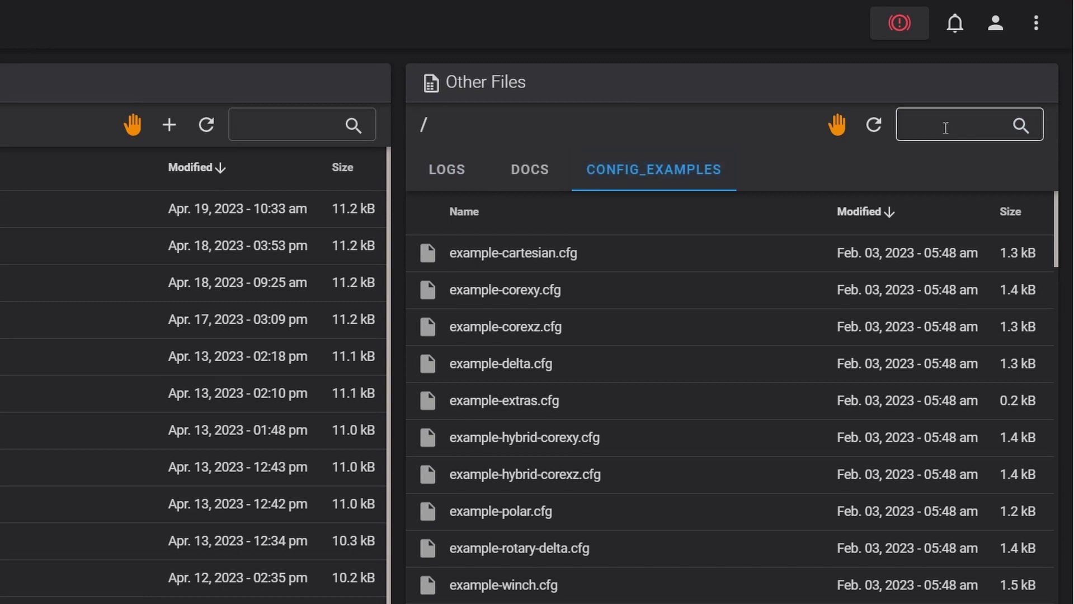
left_click(946, 128)
type("mac")
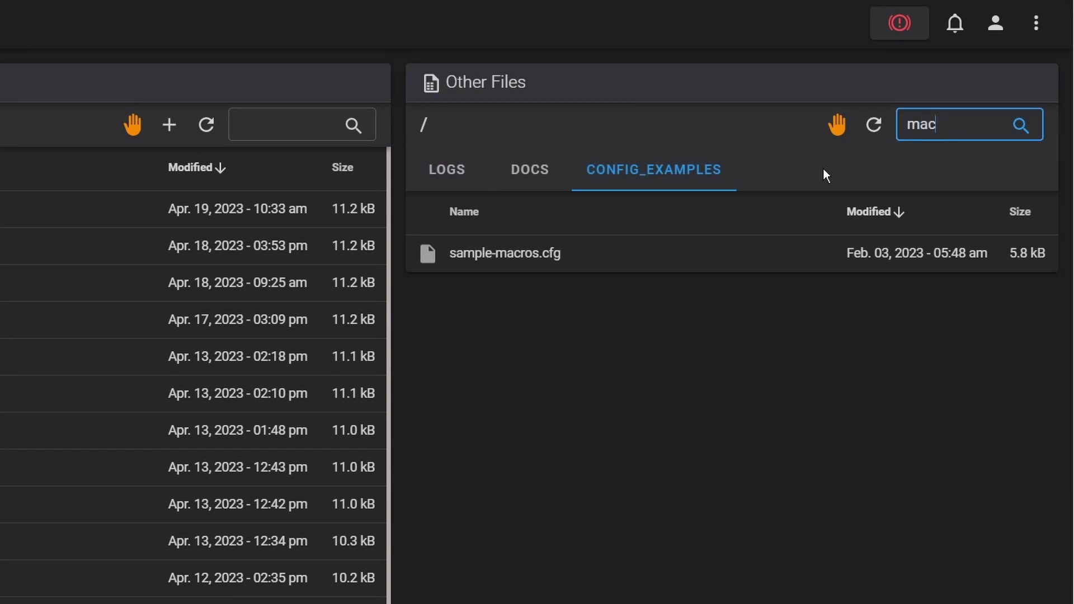
left_click(480, 253)
scroll(480, 254, "down", 8)
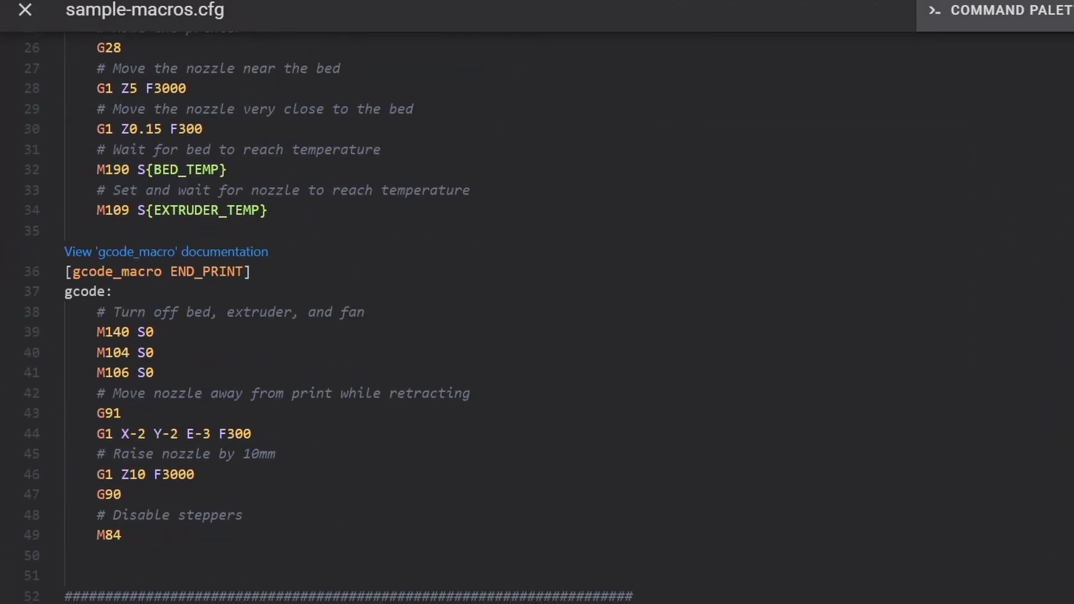
scroll(480, 254, "up", 5)
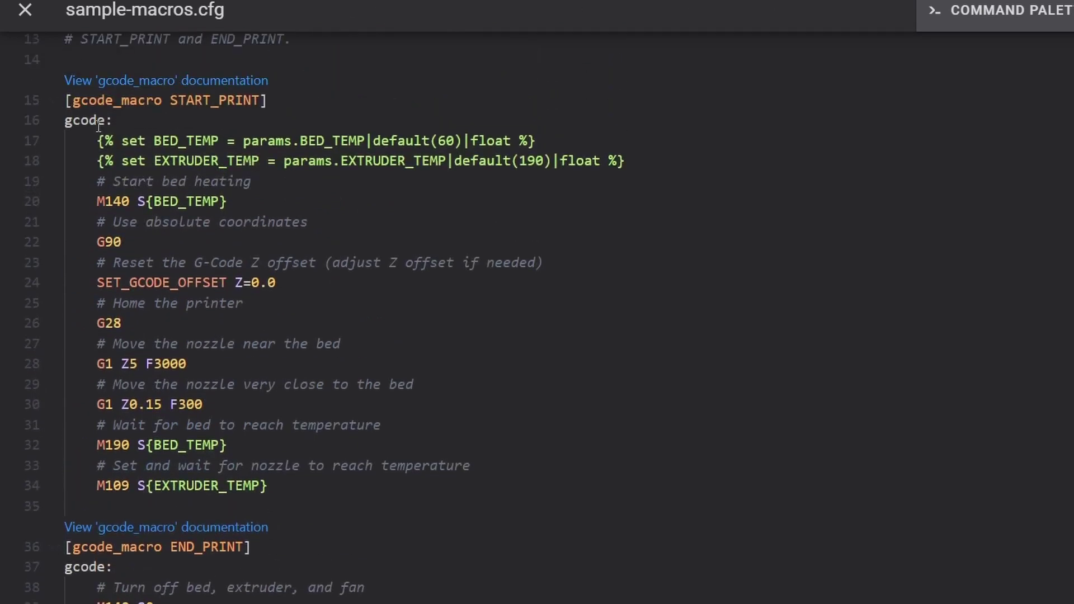
left_click_drag(115, 112, 375, 496)
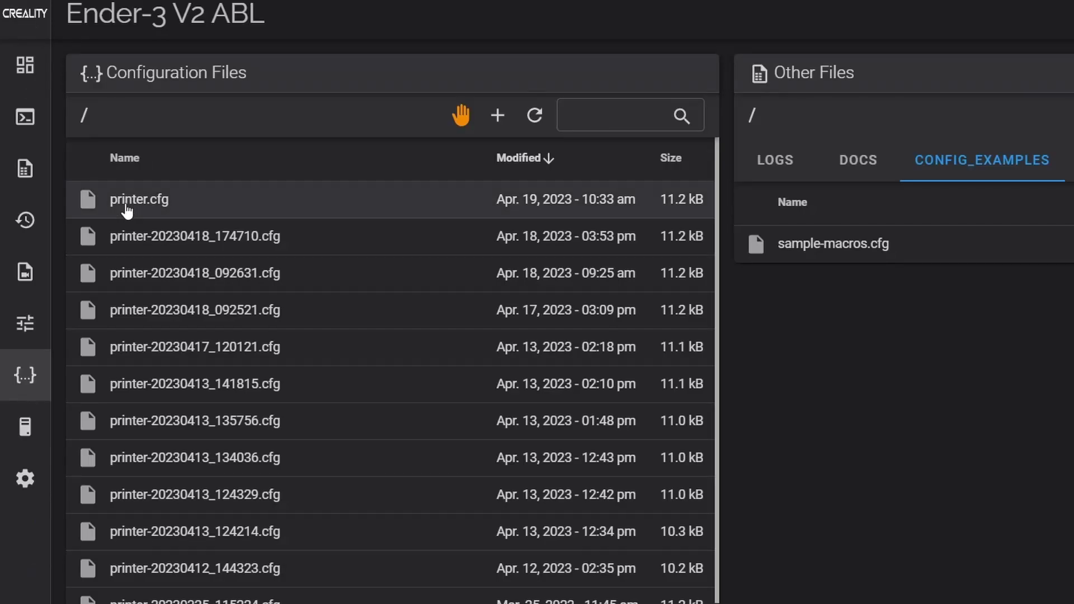
- Paste the copied macros into printer.cfg on a new line right after CANCEL_PRINT
left_click(126, 203)
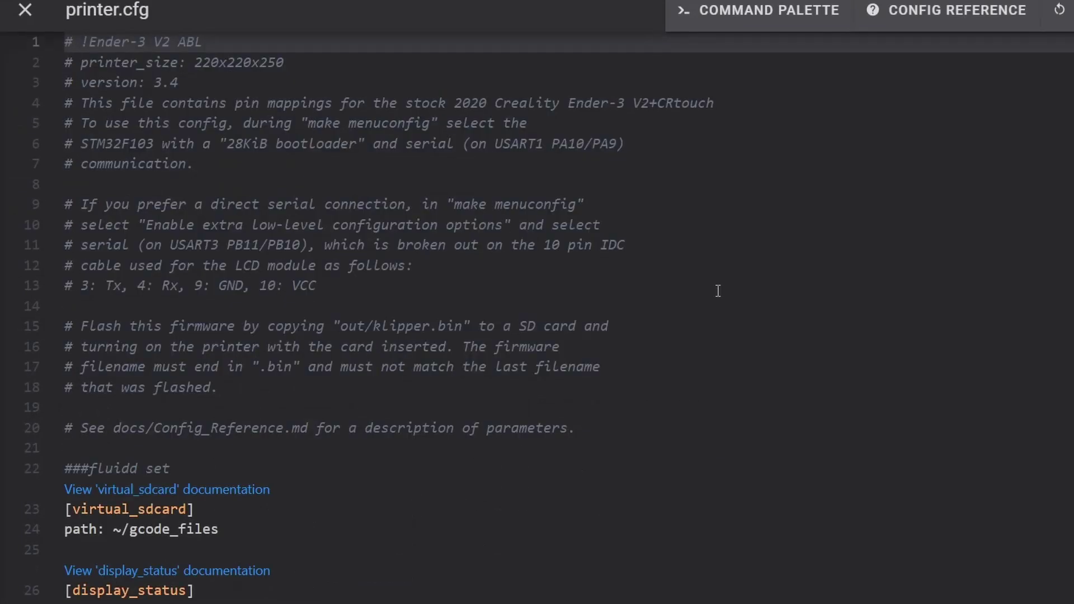
scroll(714, 291, "down", 20)
scroll(662, 216, "down", 4)
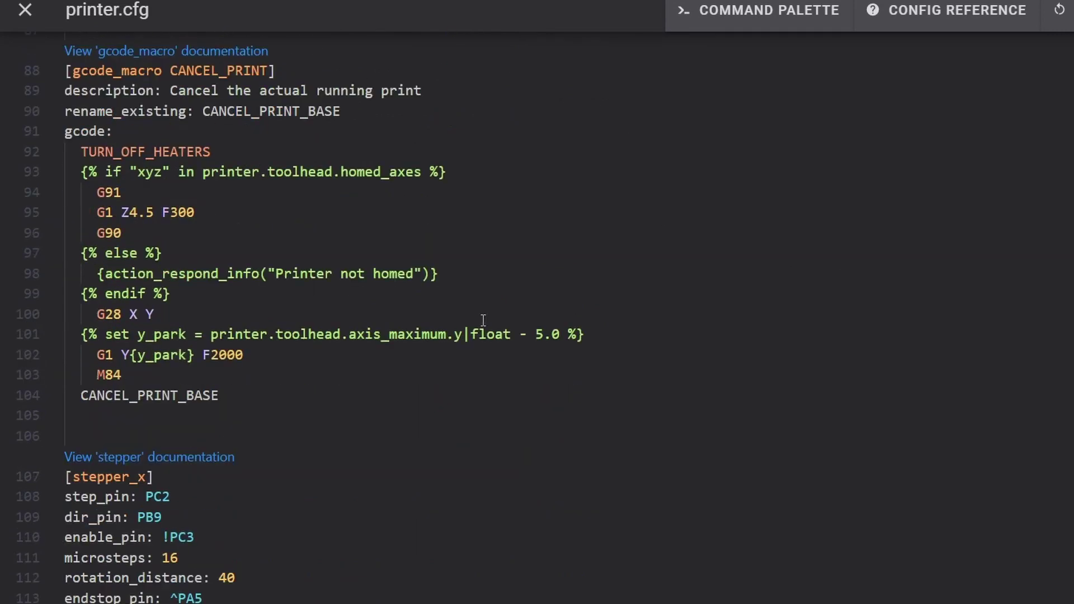
left_click(243, 407)
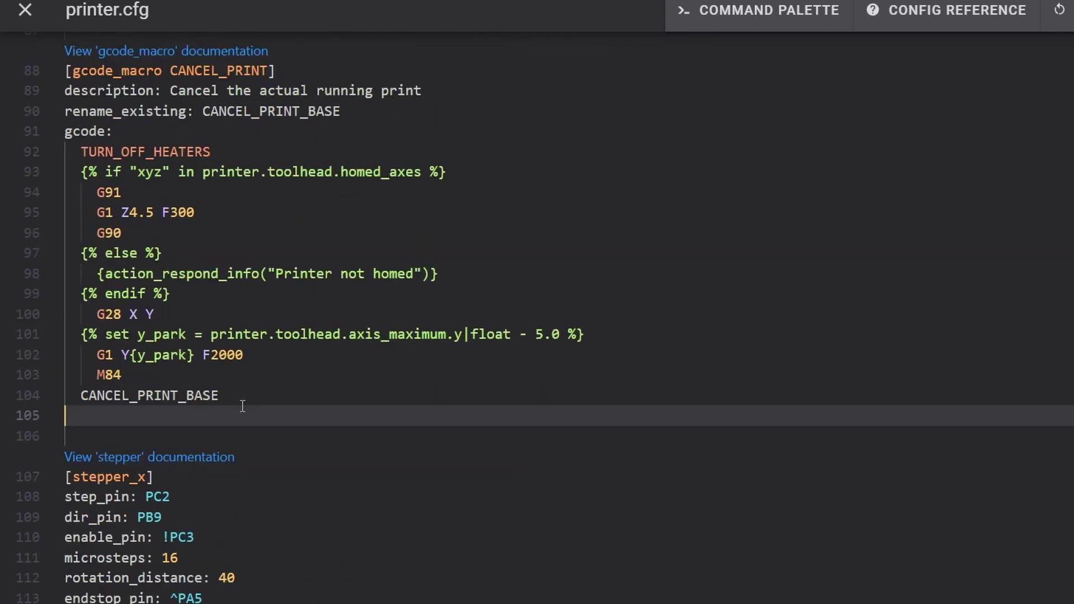
key("Return")
key("ctrl+v")
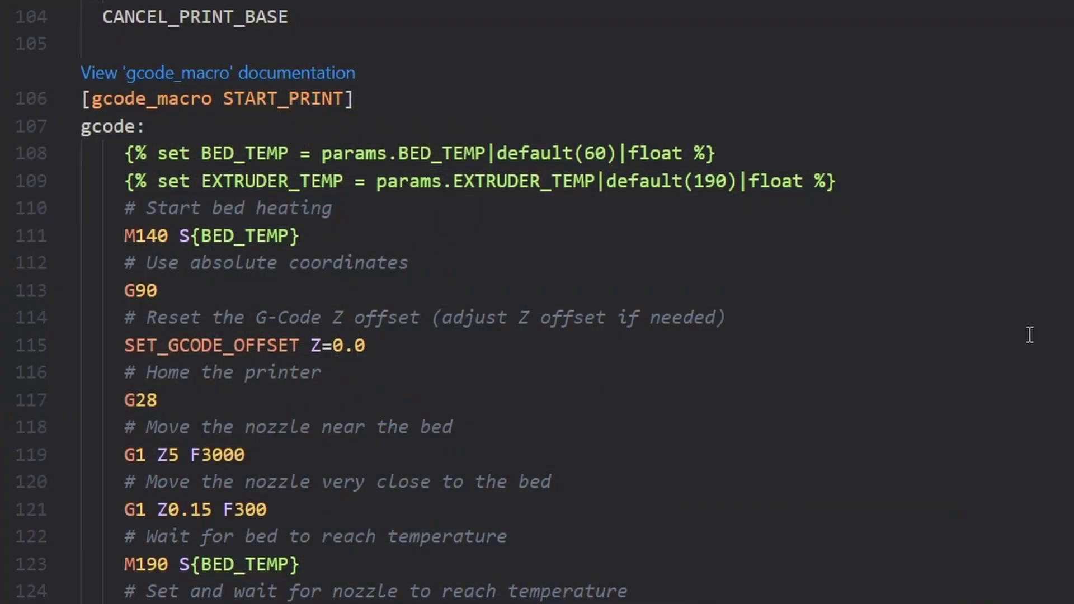
left_click_drag(896, 196, 124, 151)
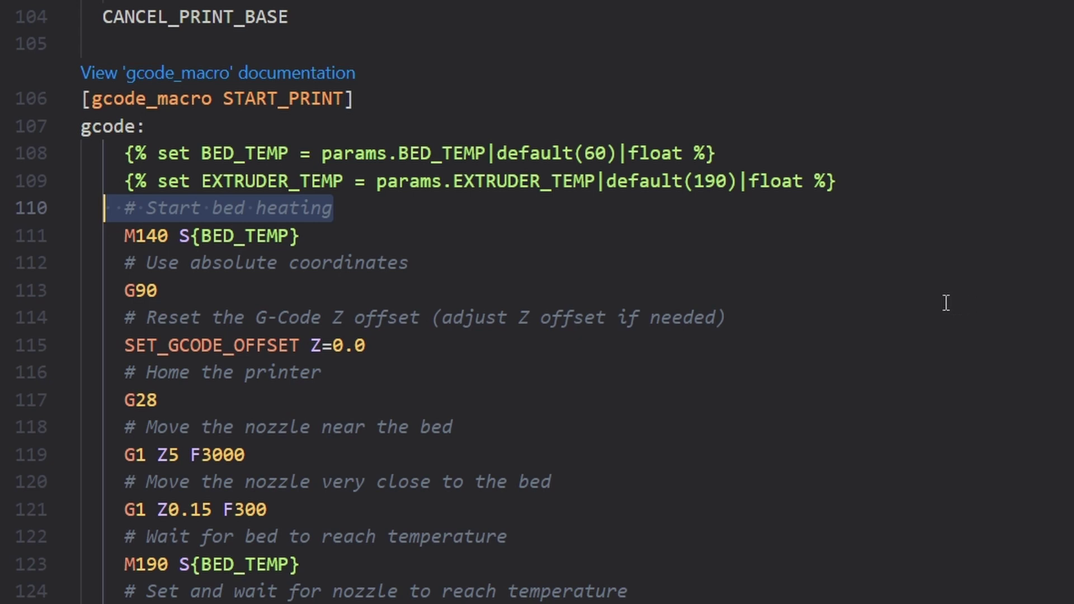
left_click_drag(335, 247, 127, 230)
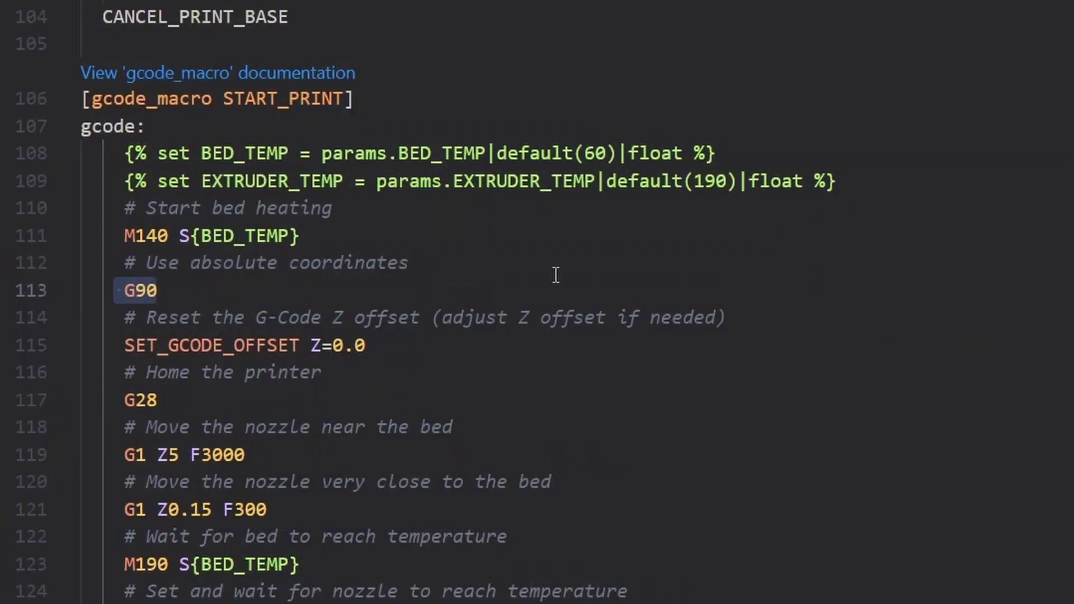
left_click_drag(410, 265, 180, 262)
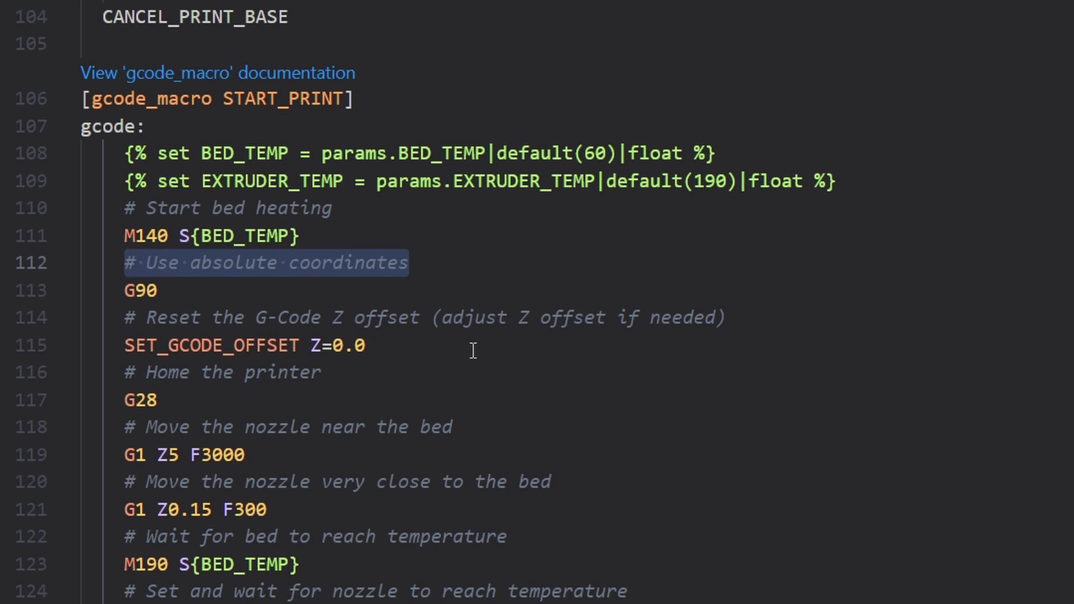
left_click_drag(473, 351, 126, 345)
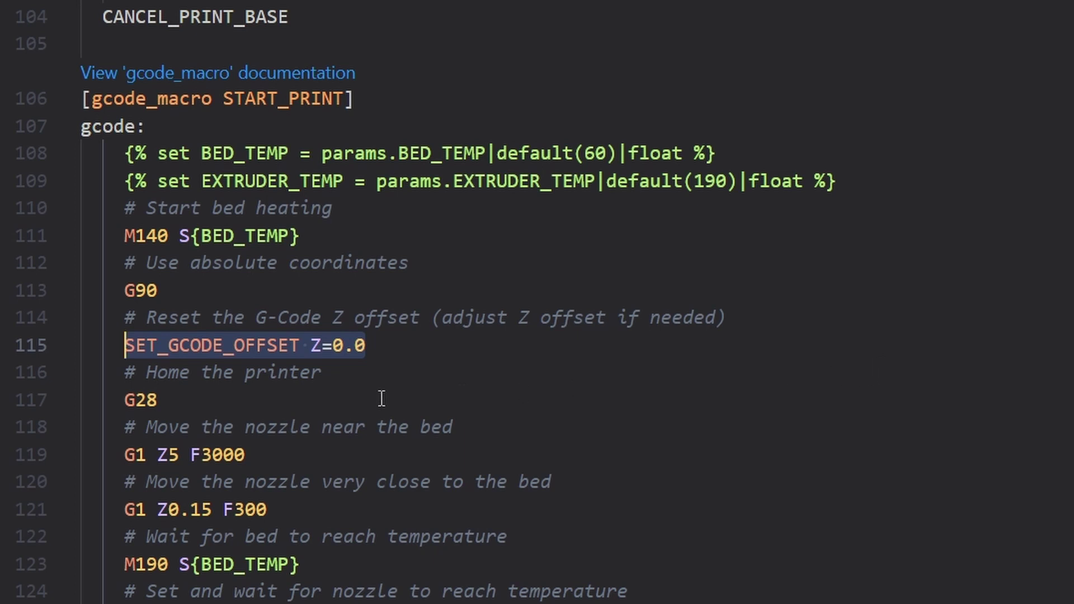
left_click_drag(237, 397, 125, 401)
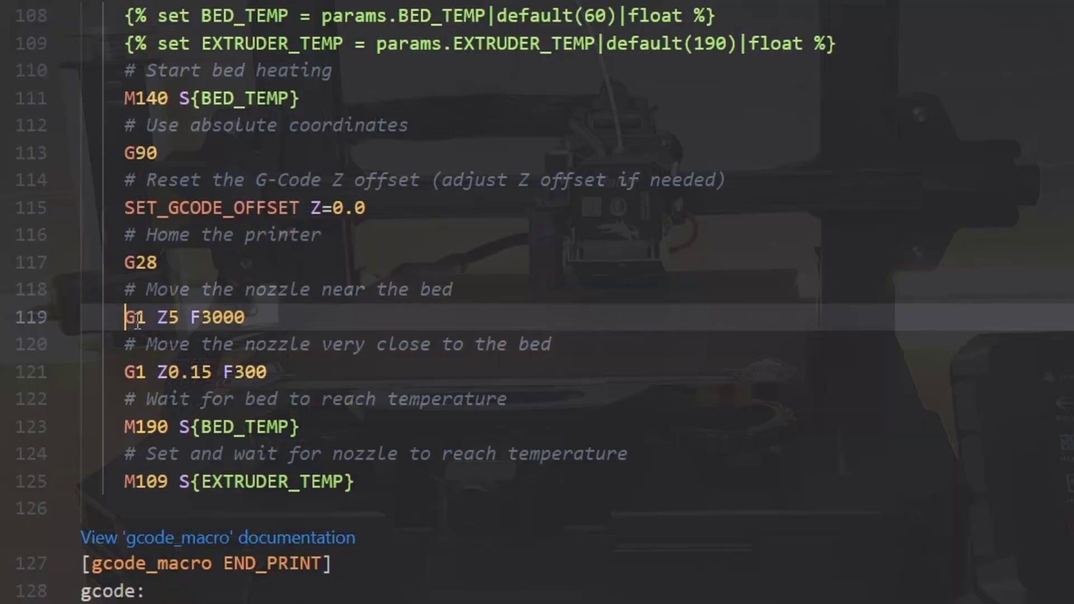
left_click_drag(124, 372, 234, 372)
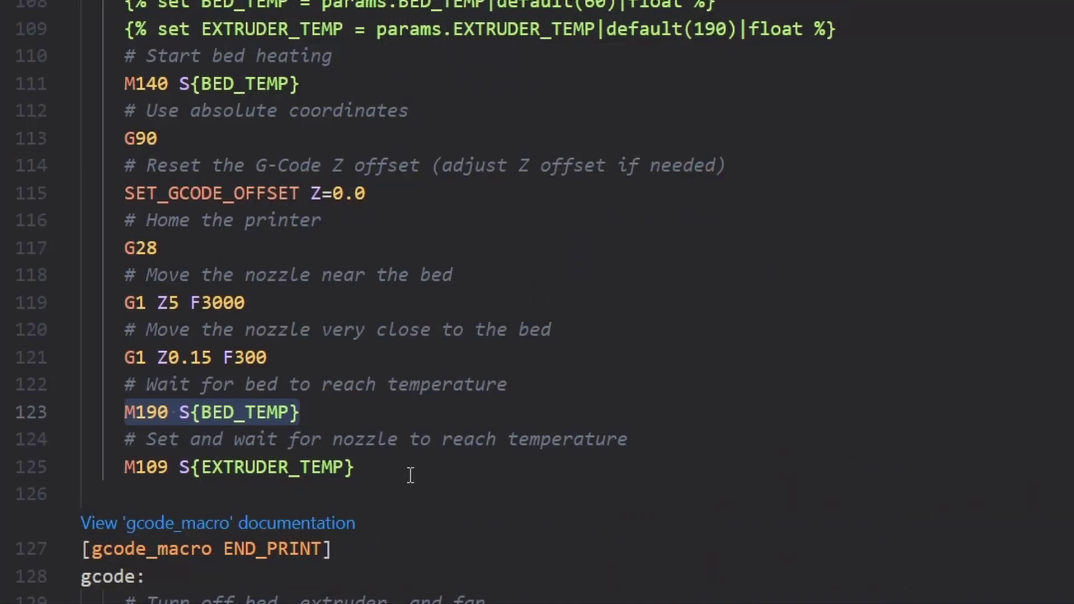
left_click_drag(411, 476, 119, 480)
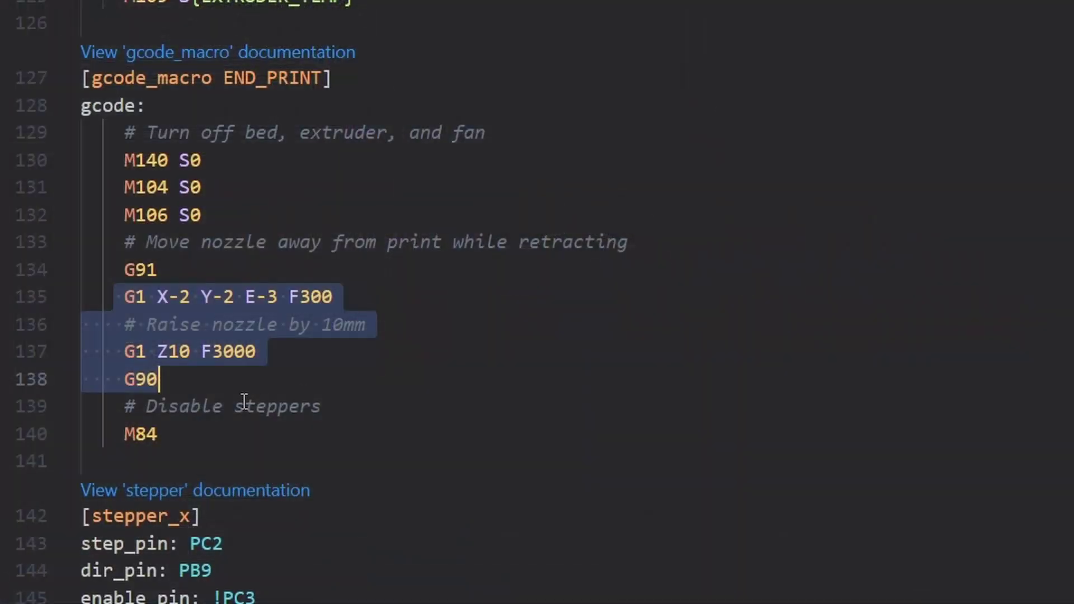
left_click(159, 438)
key("shift+Home")
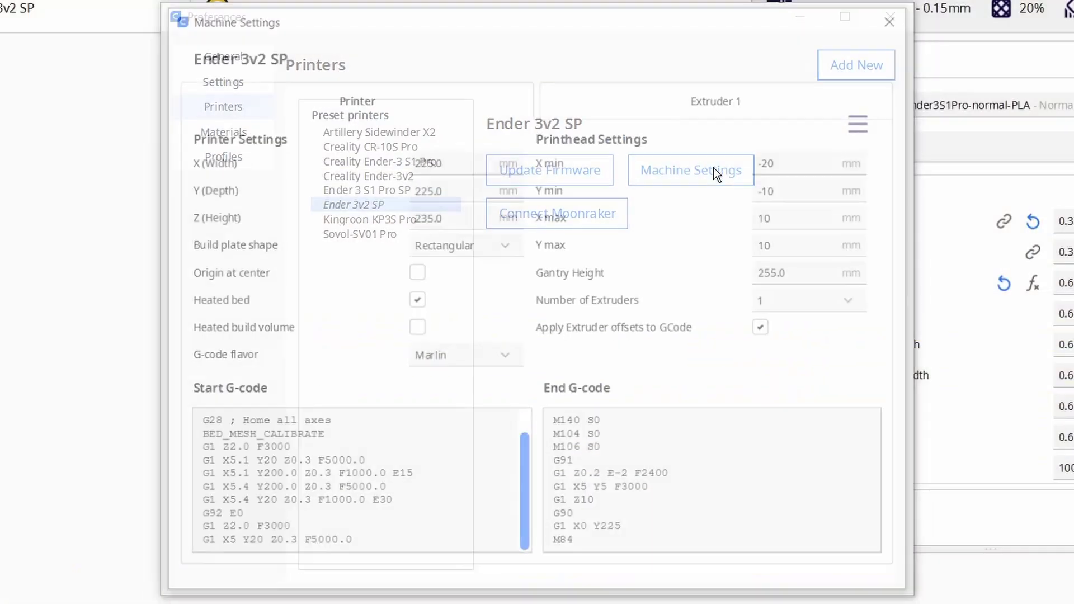
- Open Machine Settings for the Ender 3v2 SP printer
left_click(713, 166)
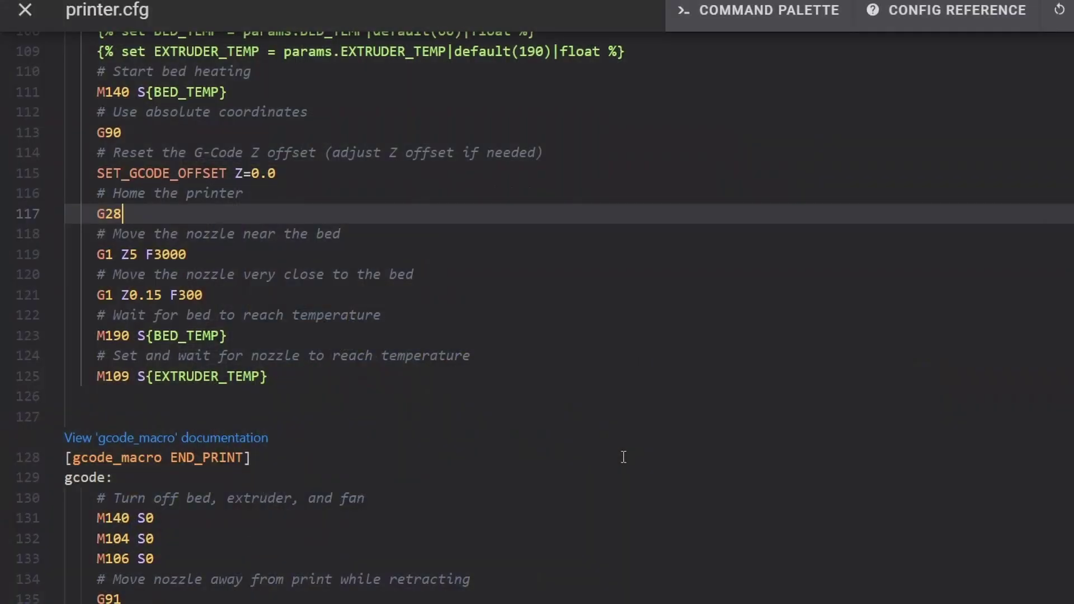
- Add a line after homing, then paste Cura's purge-line moves into START_PRINT and indent them
key("Return")
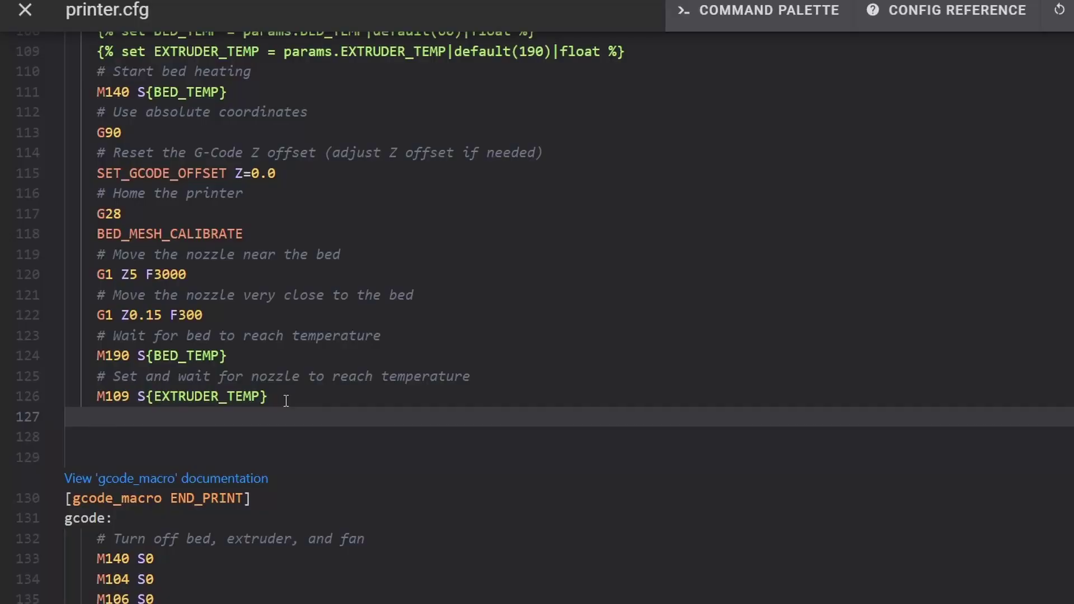
type("G1 Z2.0 F3000 G1 X5.1 Y20 Z0.3 F5000.0 G1 X5.1 Y200.0 Z0.3 F1000.0 E15 G1 X5.4 Y200.0 Z0.3 F5000.0 G1 X5.4 Y20 Z0.3 F1000.0 E30 G92 E0 G1 Z2.0 F3000 G1 X5 Y20 Z0.3 F5000.0")
left_click(65, 437)
key("Tab")
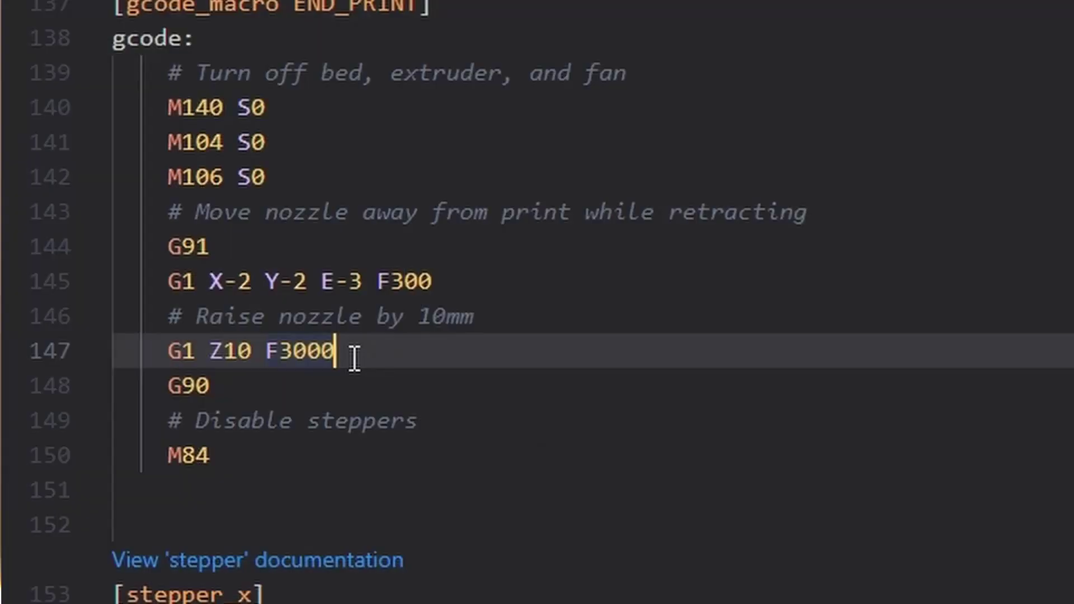
- Add a new line after the nozzle raise in END_PRINT, then save printer.cfg and restart
key("Return")
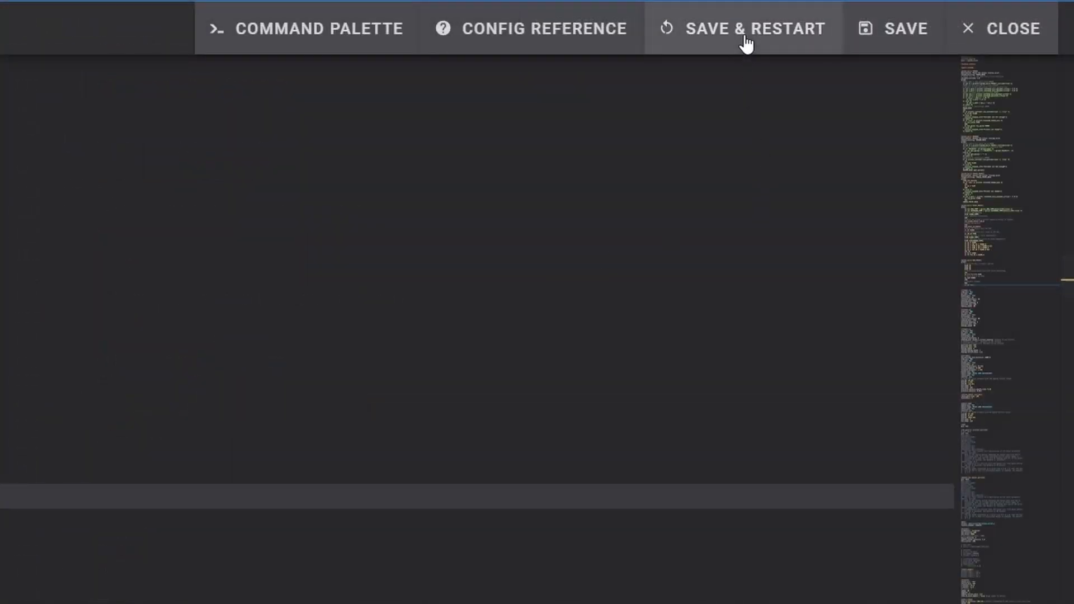
left_click(746, 44)
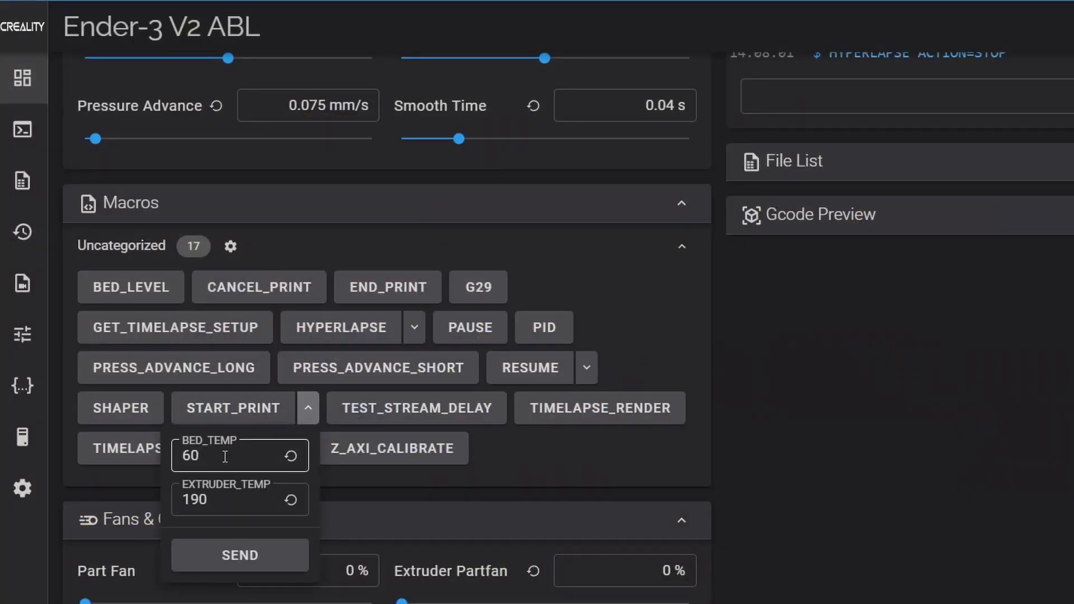
- Run START_PRINT with EXTRUDER_TEMP 200 and BED_TEMP 60
type("200")
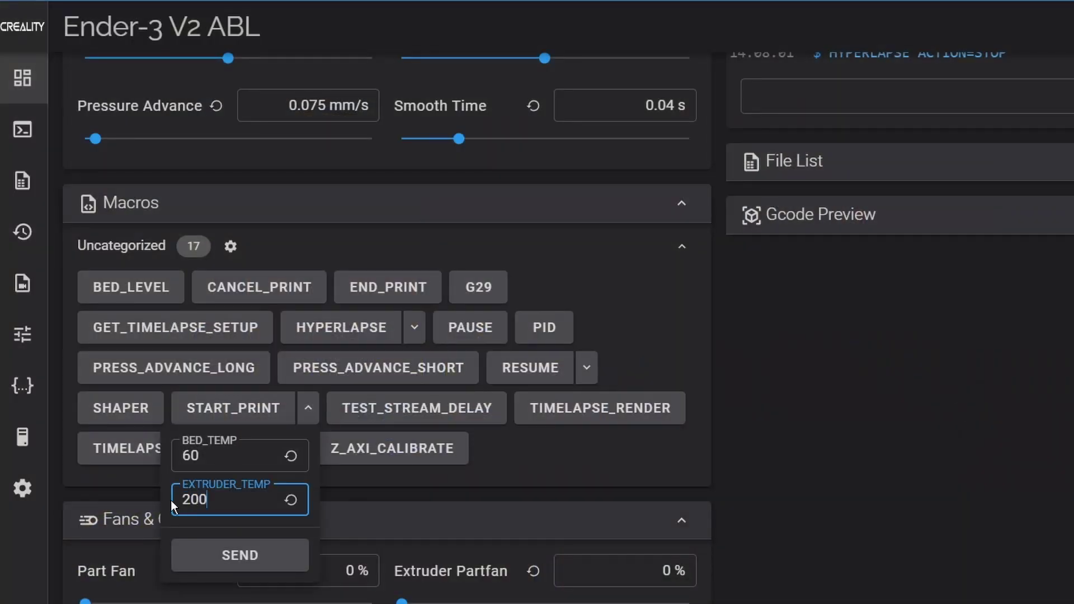
key("Return")
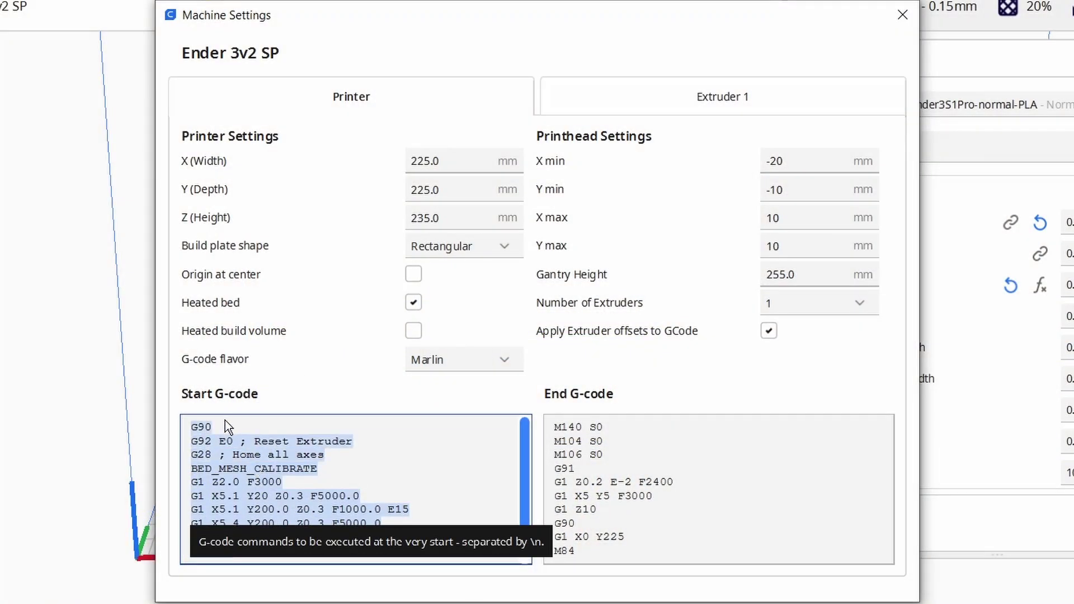
- Replace Cura's Start G-code with START_PRINT and its End G-code with END_PRINT
type("s")
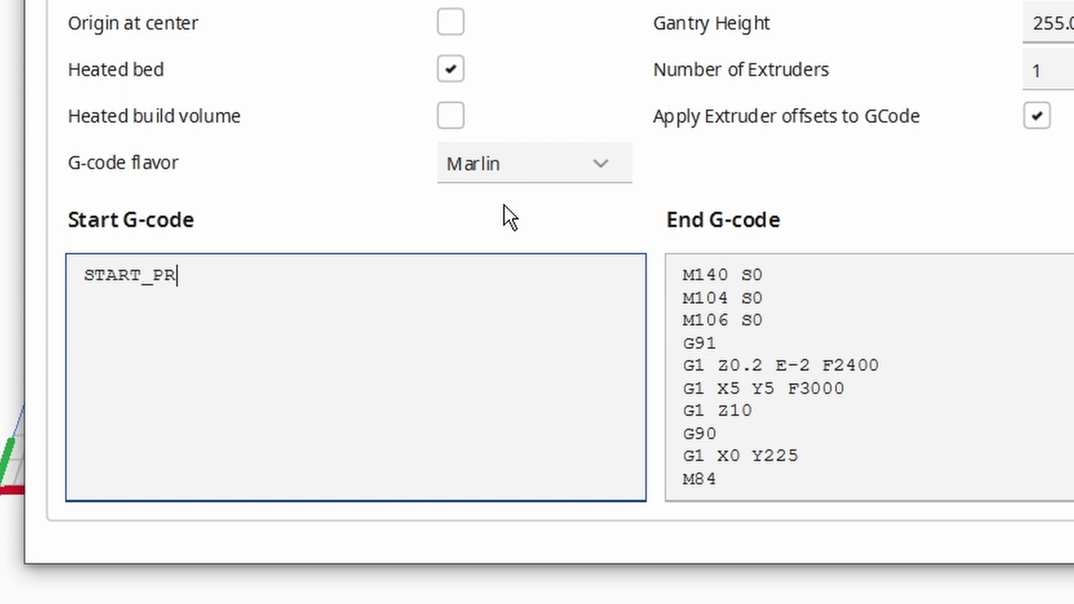
left_click_drag(719, 481, 673, 403)
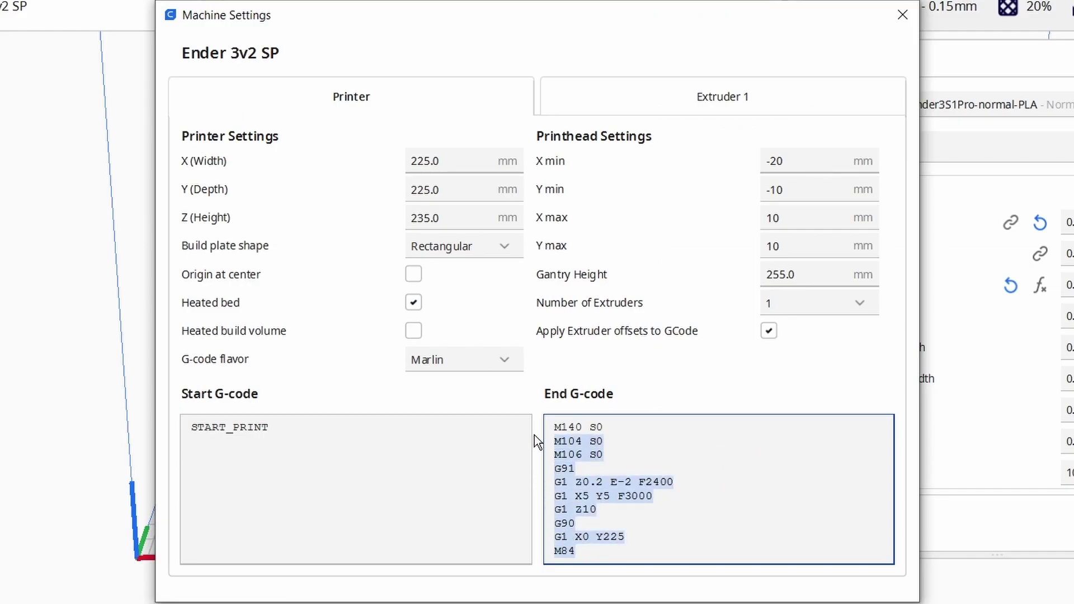
key("ctrl+a")
type("END")
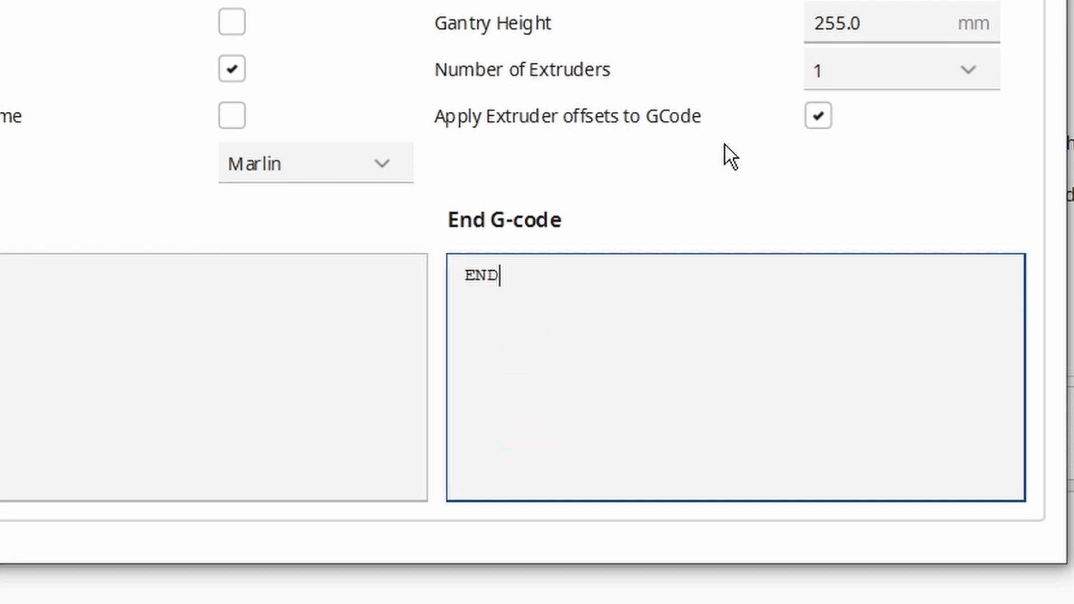
type("_PRINT")
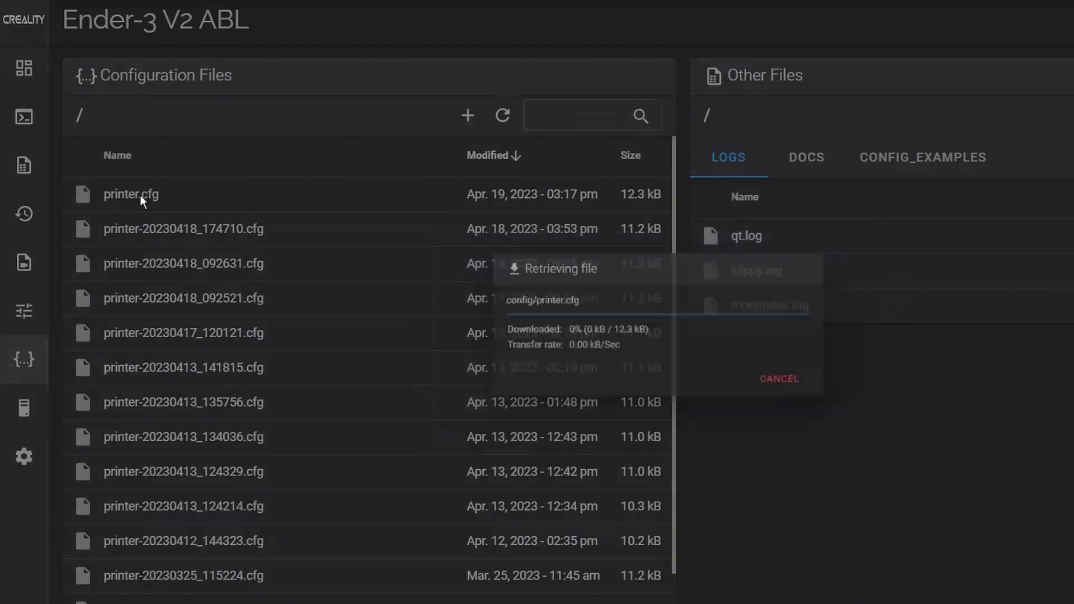
- Change the END_PRINT park position in printer.cfg from Y225 to Y200
scroll(676, 302, "down", 20)
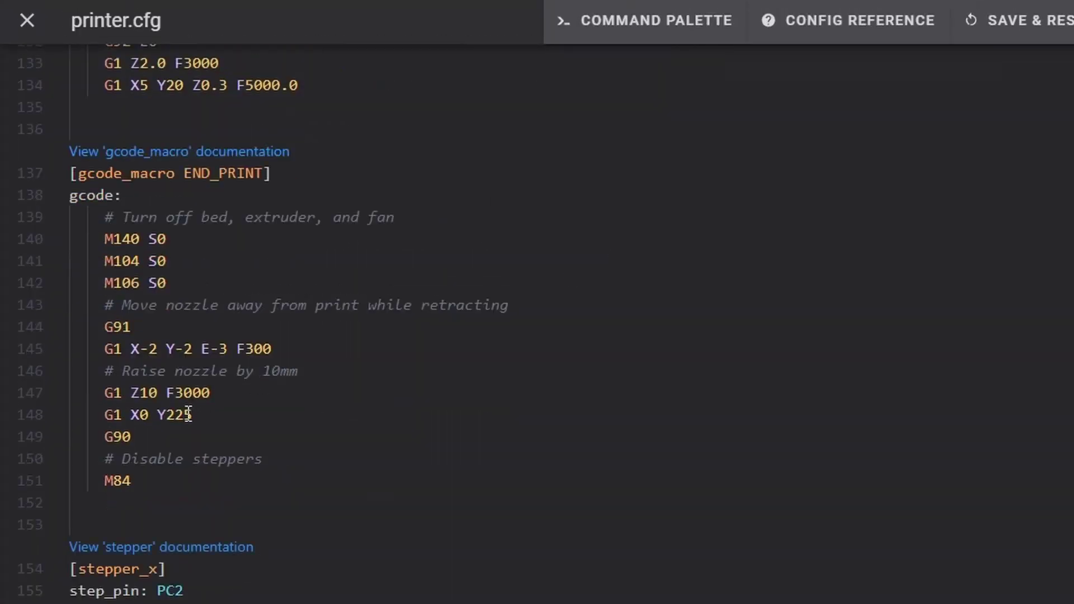
left_click_drag(191, 415, 175, 414)
type("00")
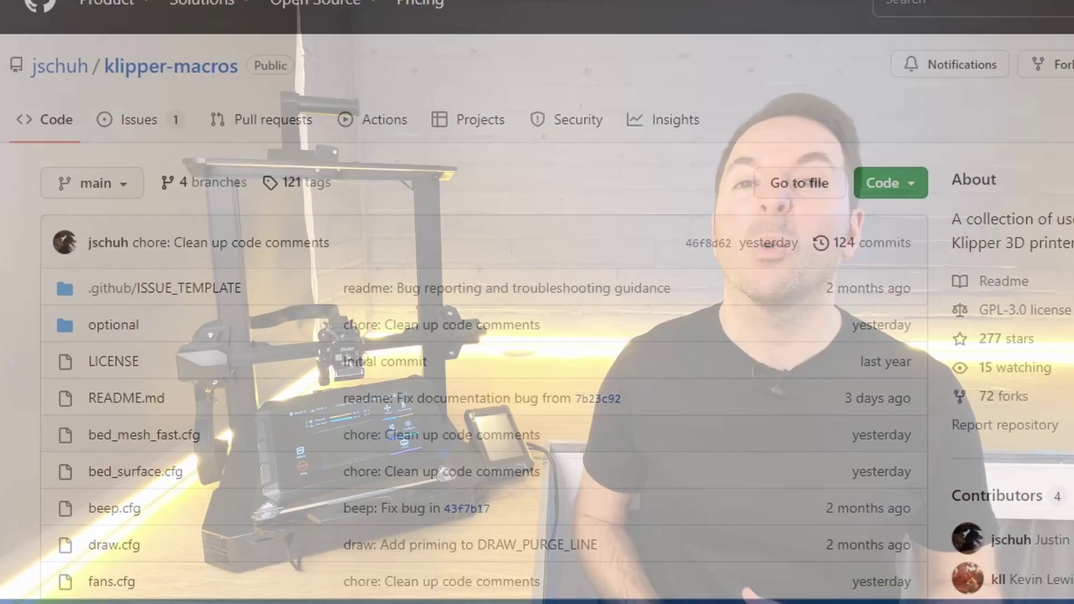
- Scroll down the klipper-macros repository page to its README
scroll(538, 302, "down", 10)
scroll(538, 302, "down", 2)
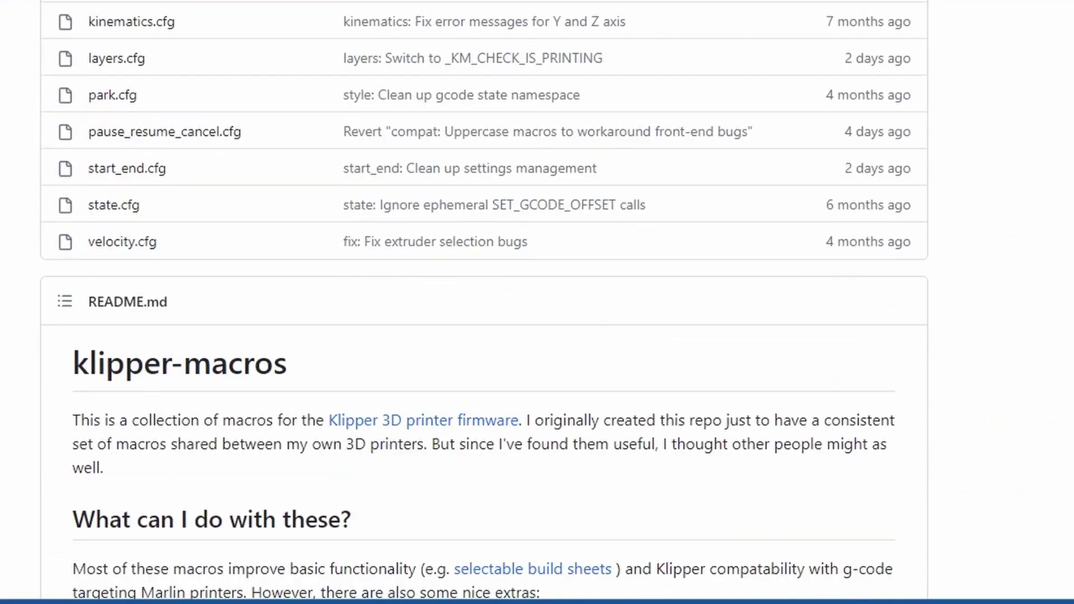